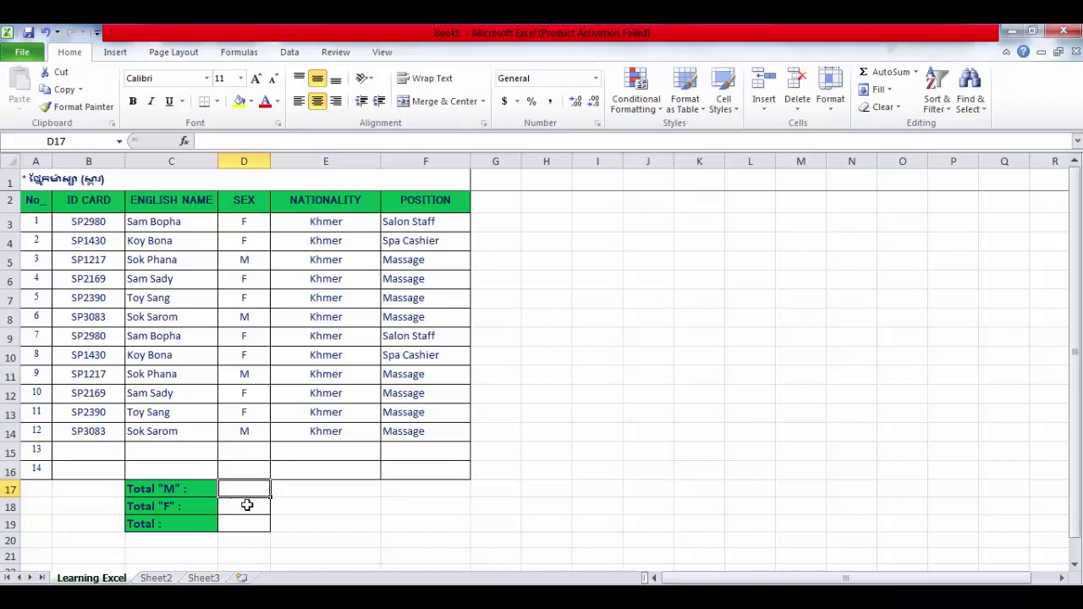
Check the Total "M" and Total "F" rows, then select result cell D17
{"action": "left_click", "coordinate": [247, 503]}
{"action": "left_click", "coordinate": [250, 491]}
{"action": "left_click", "coordinate": [169, 491]}
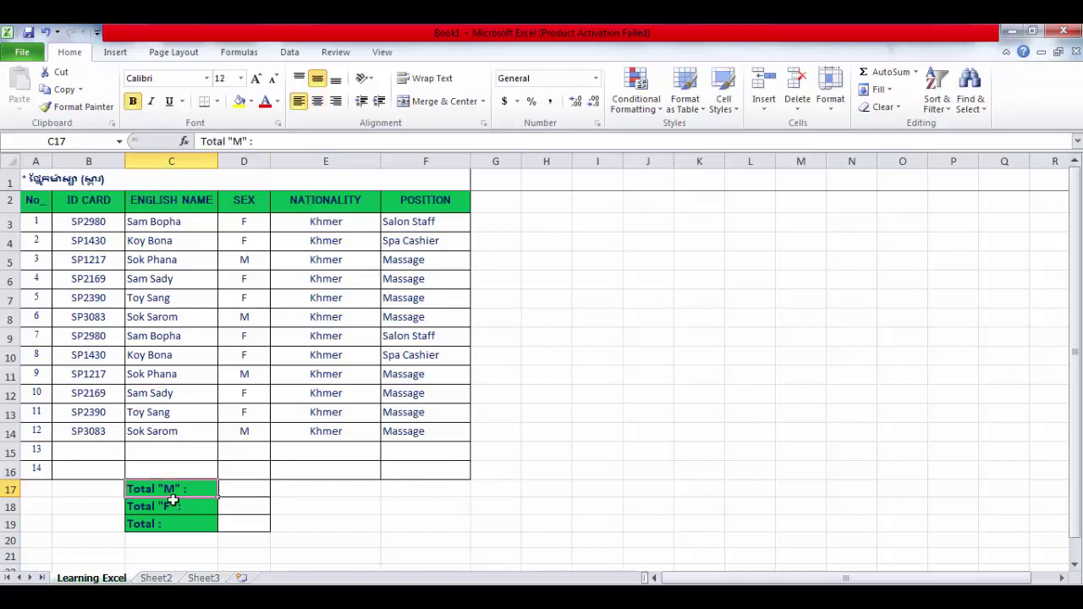
{"action": "double_click", "coordinate": [161, 493]}
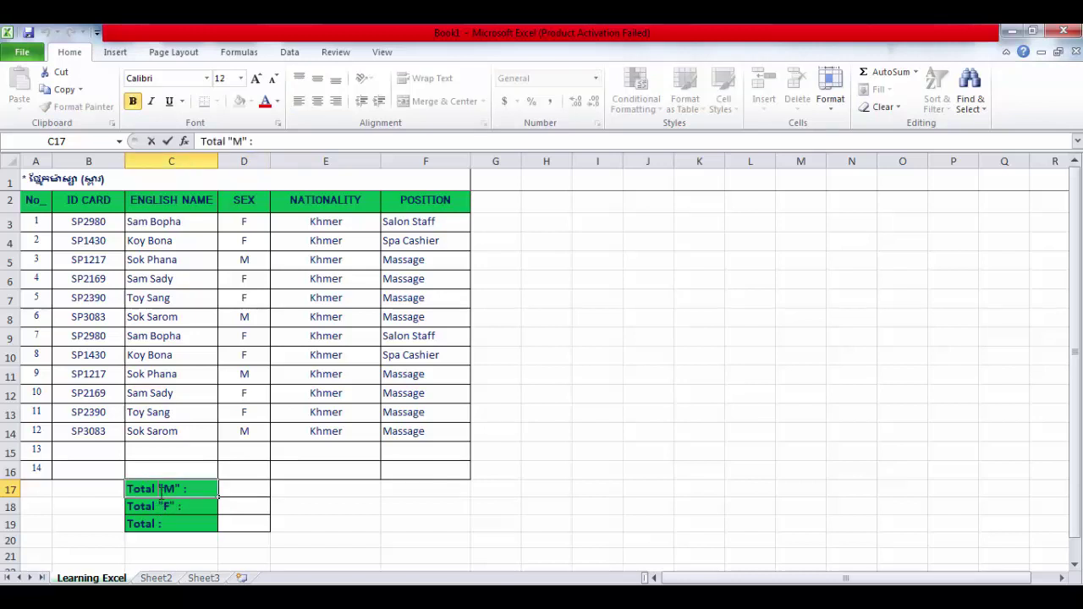
{"action": "left_click", "coordinate": [246, 491]}
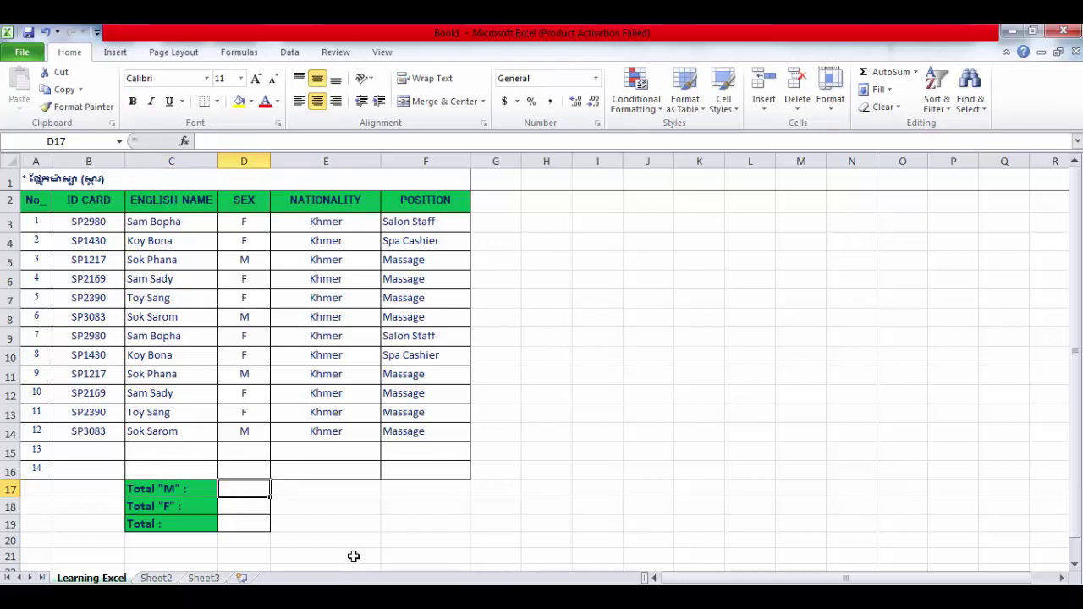
Enter =COUNTIF(D3:D16,"M") in D17 to count the male staff
{"action": "type", "text": "="}
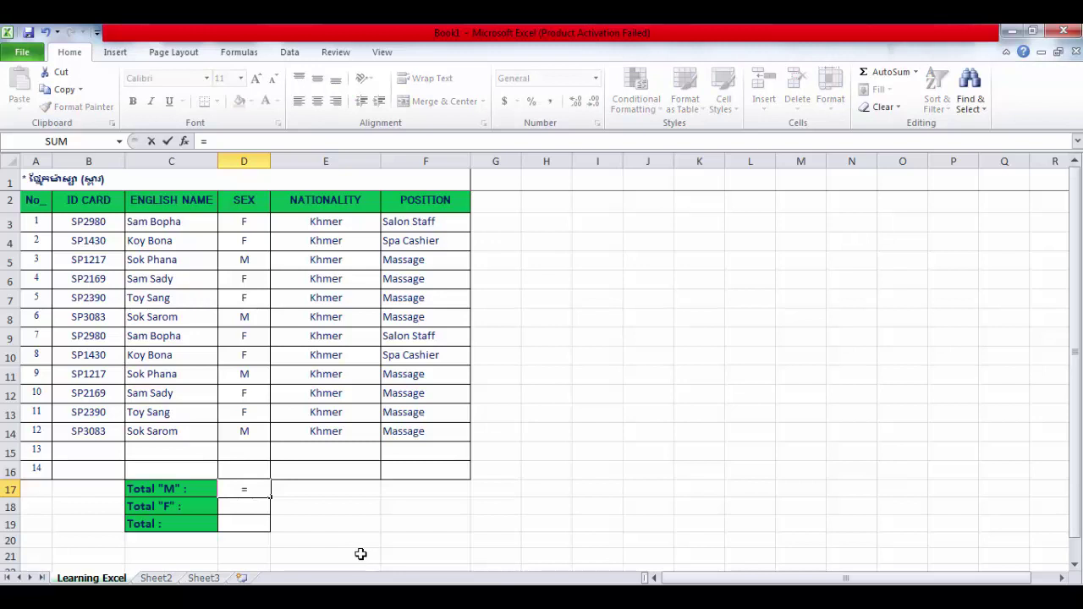
{"action": "type", "text": "CO"}
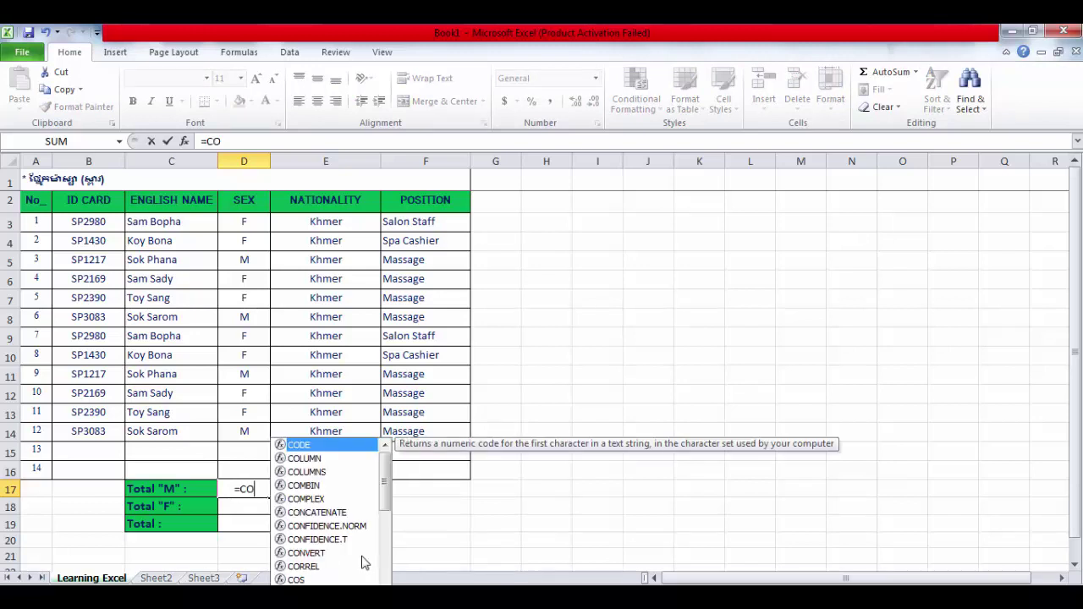
{"action": "type", "text": "U"}
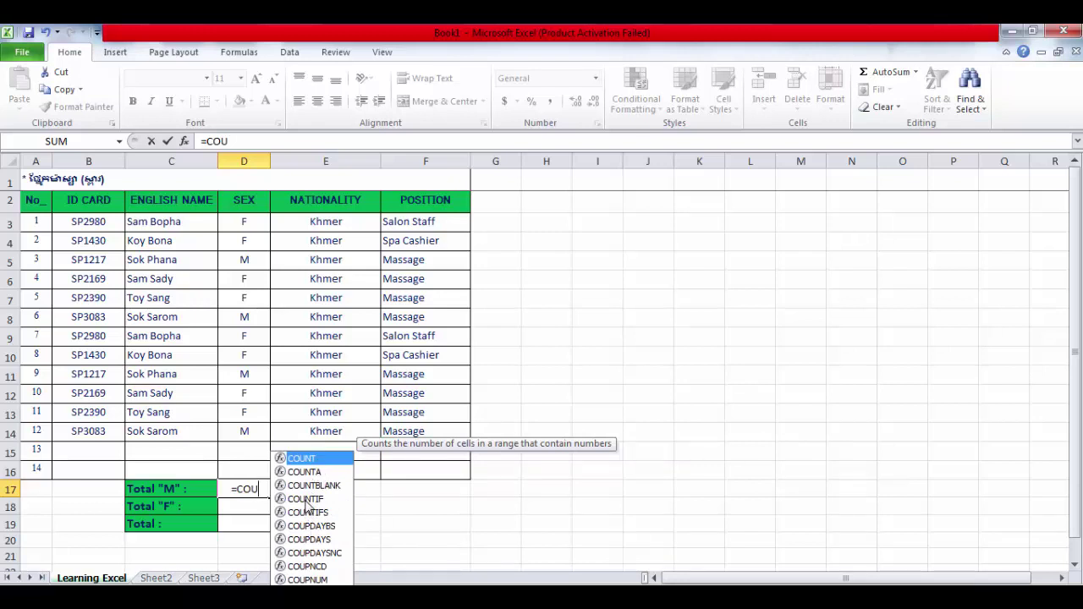
{"action": "double_click", "coordinate": [306, 499]}
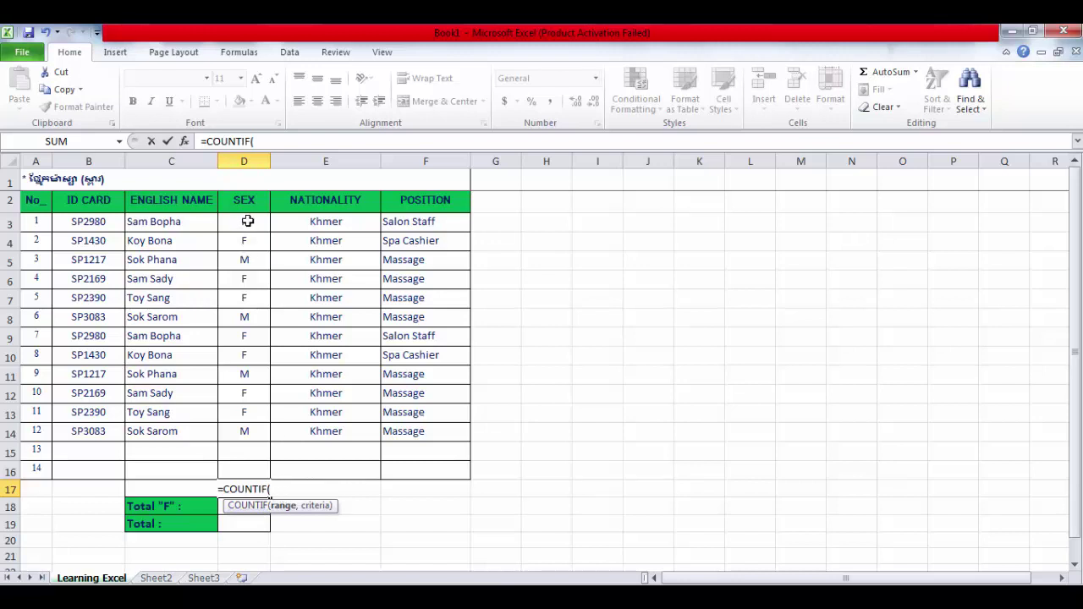
{"action": "left_click_drag", "start_coordinate": [247, 221], "coordinate": [243, 473]}
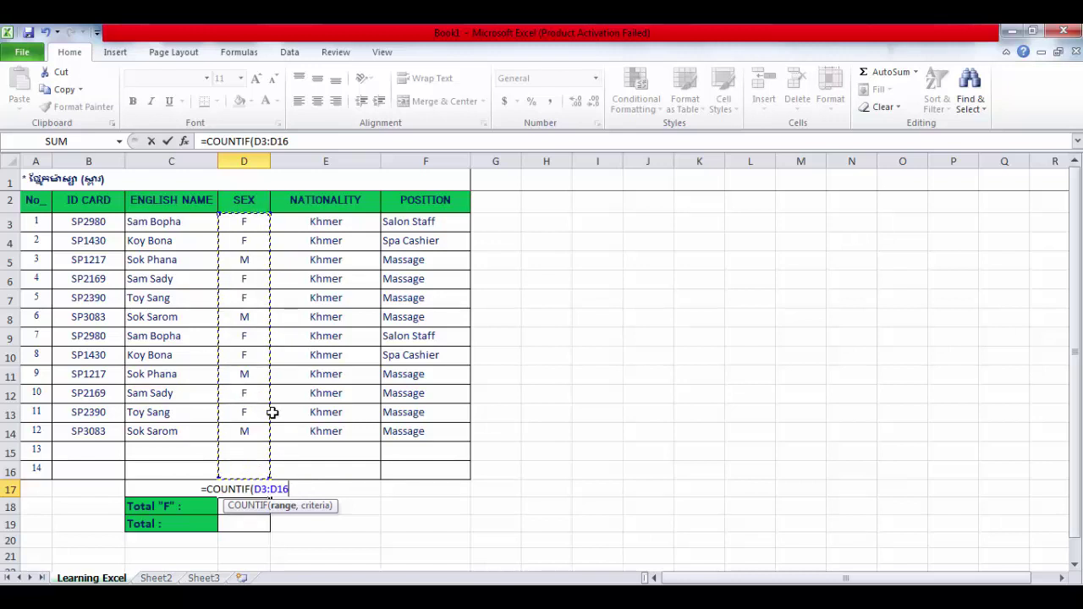
{"action": "type", "text": ","}
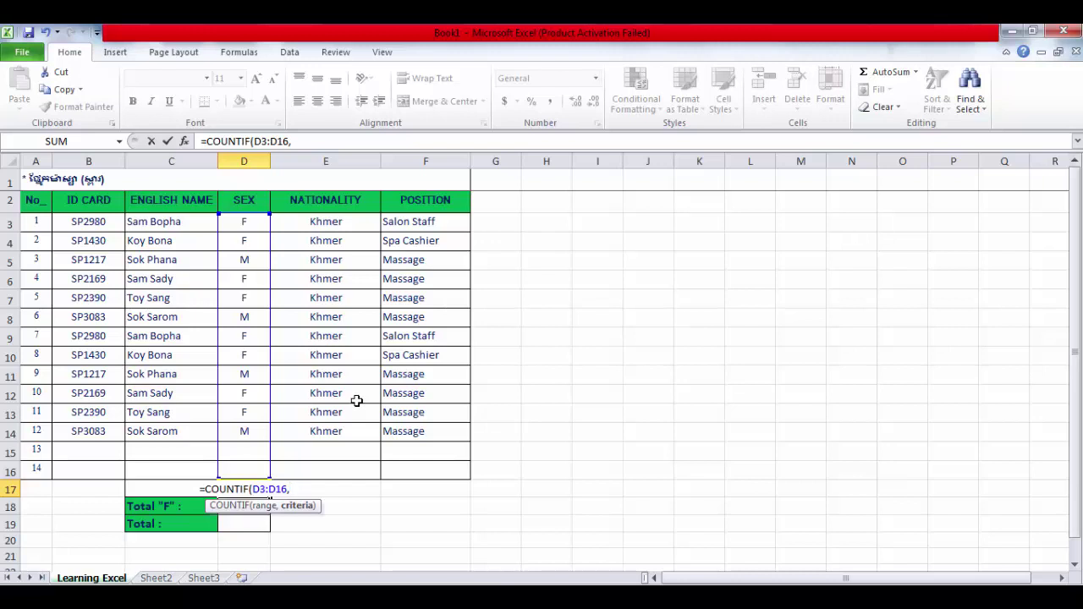
{"action": "type", "text": "\"\""}
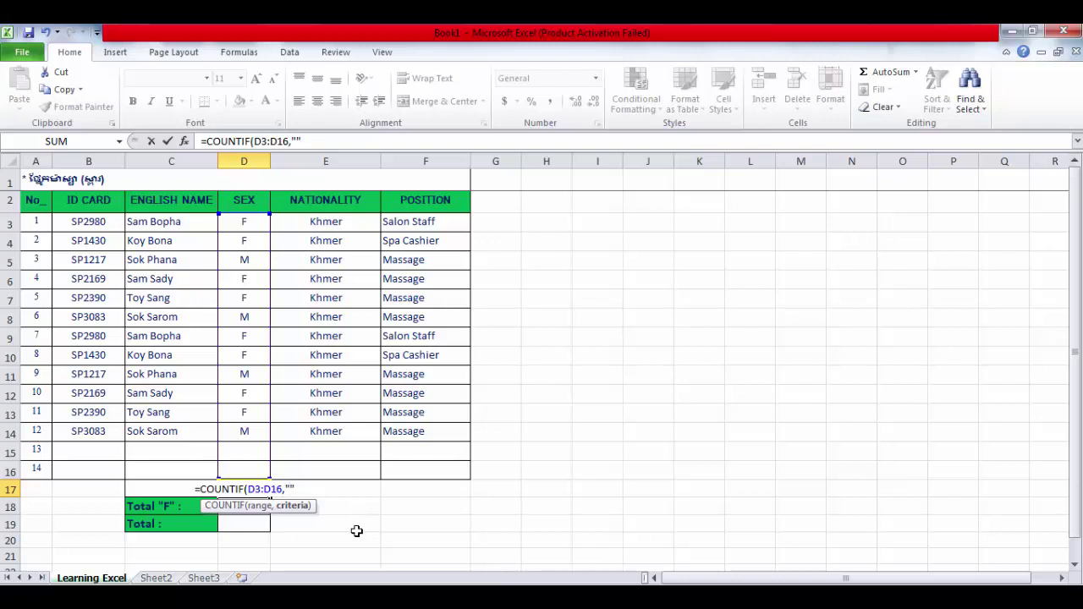
{"action": "type", "text": "M"}
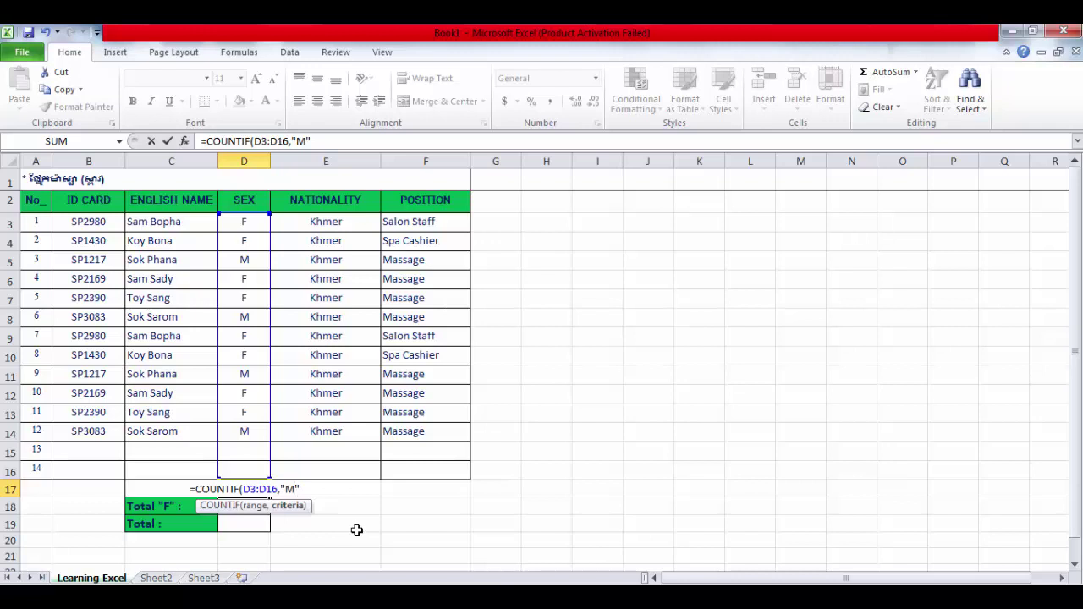
{"action": "type", "text": ")"}
{"action": "key", "text": "Return"}
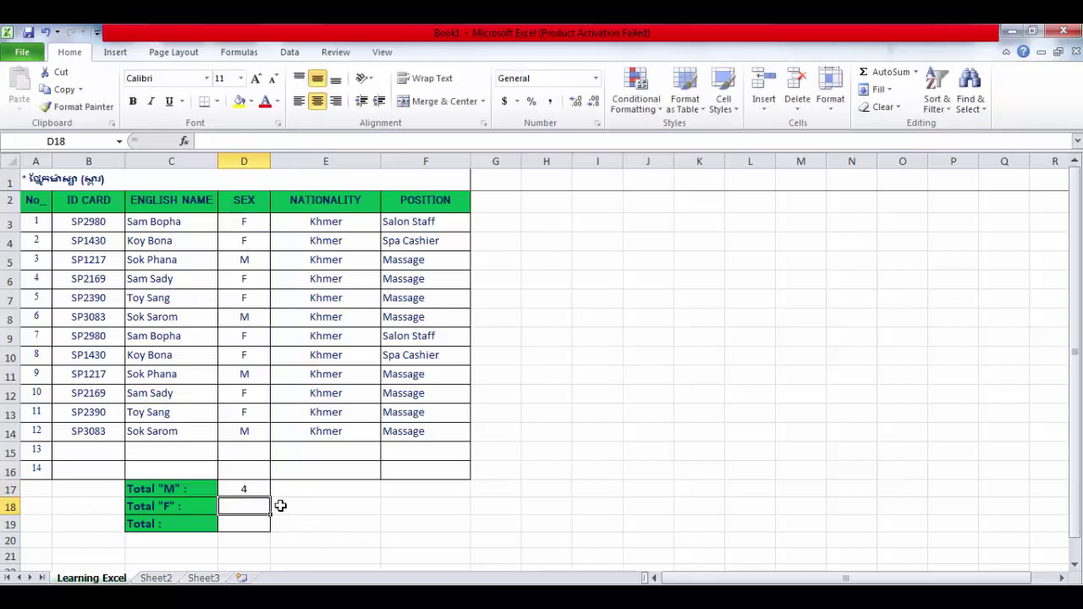
Review the D17 formula and point out the four M entries in D5, D8, D11 and D14
{"action": "double_click", "coordinate": [254, 490]}
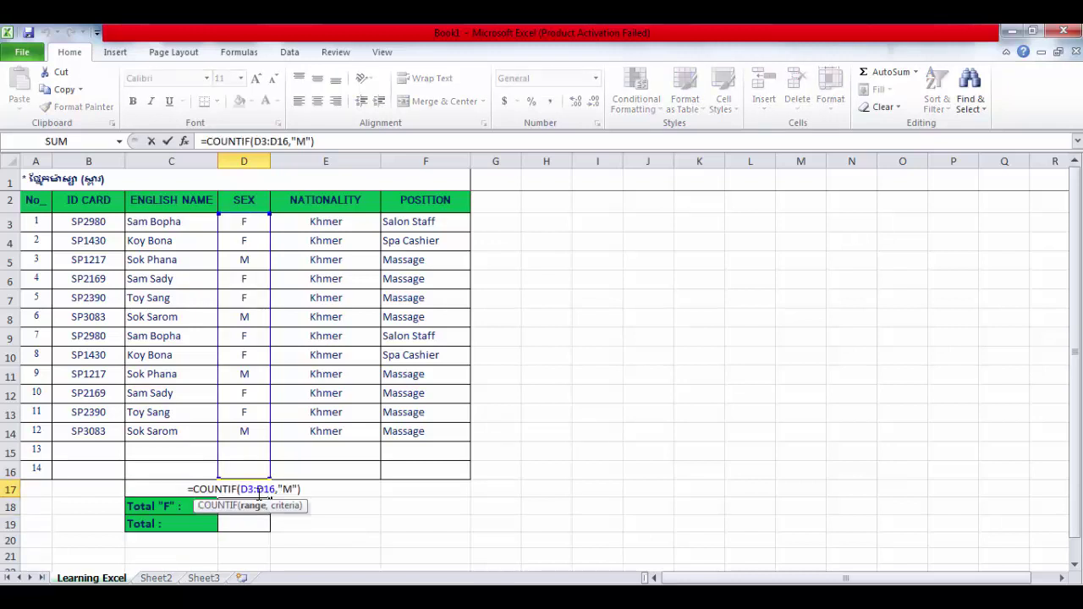
{"action": "key", "text": "Return"}
{"action": "left_click", "coordinate": [254, 489]}
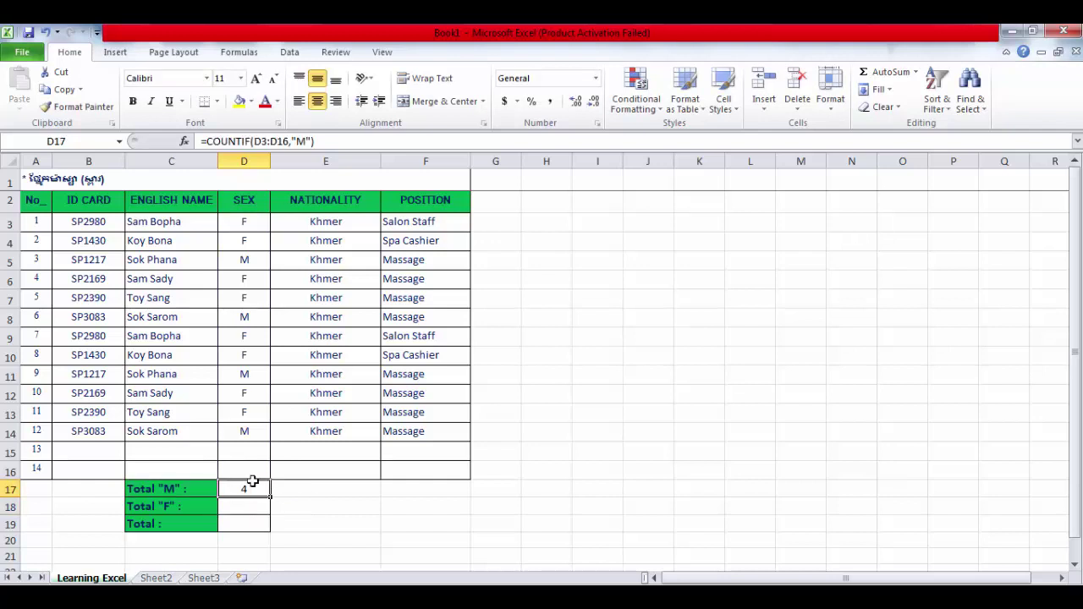
{"action": "left_click_drag", "start_coordinate": [246, 222], "coordinate": [260, 456]}
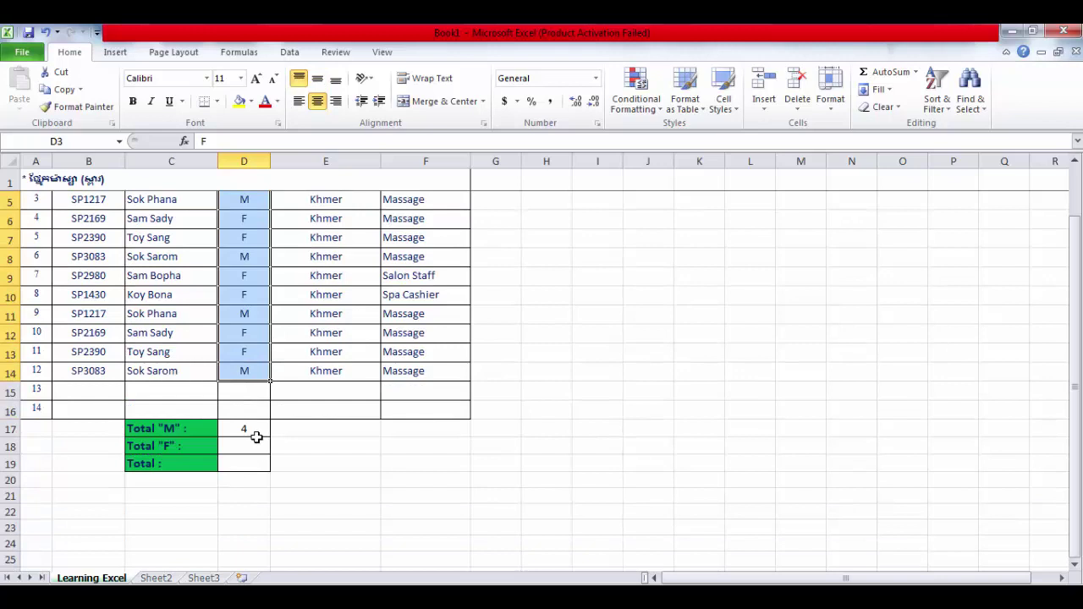
{"action": "scroll", "coordinate": [252, 432], "scroll_direction": "up", "scroll_amount": 1}
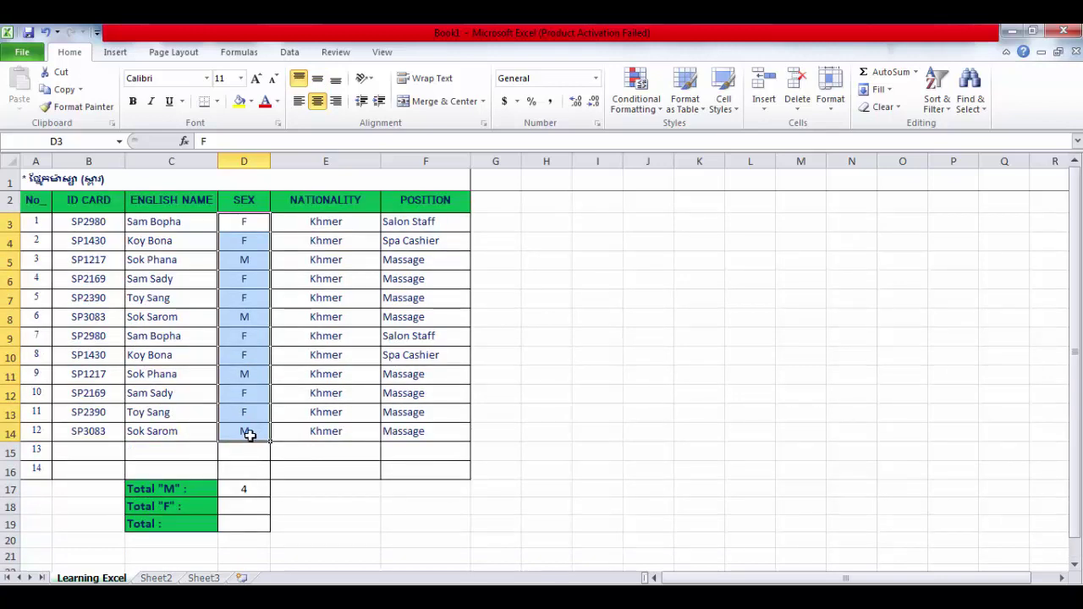
{"action": "left_click", "coordinate": [249, 434]}
{"action": "left_click", "coordinate": [249, 373]}
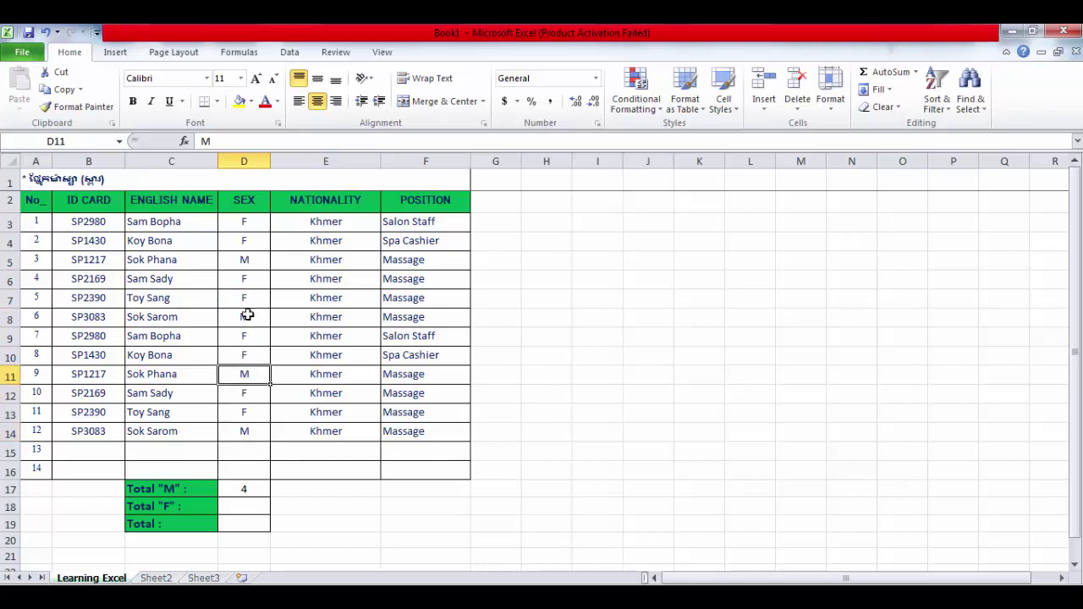
{"action": "left_click", "coordinate": [249, 314]}
{"action": "left_click", "coordinate": [252, 260]}
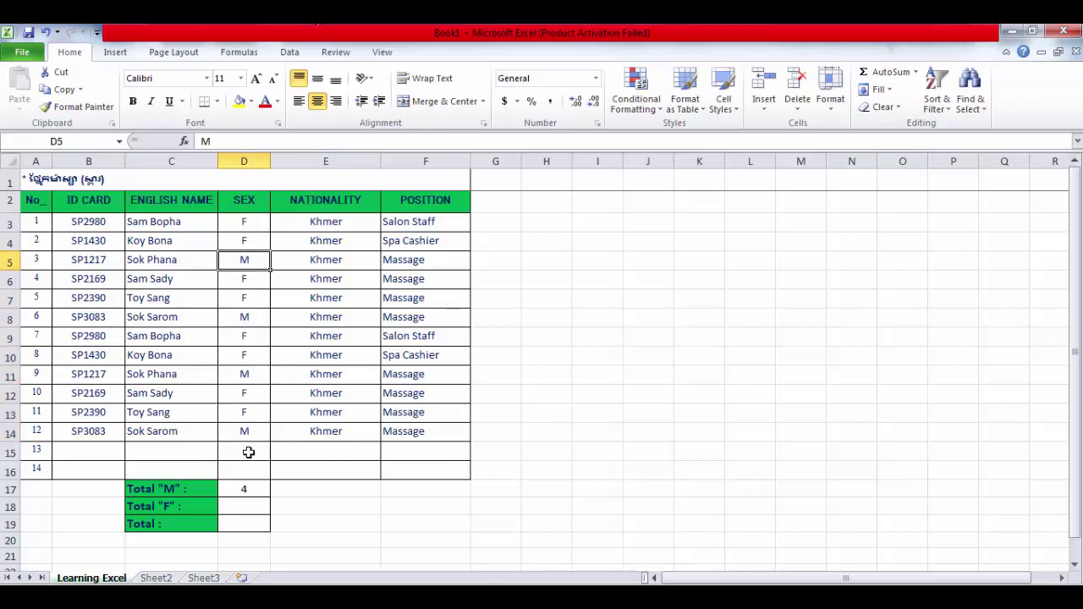
Confirm D17 as =COUNTIF(D3:D16,"M") showing 4 and recheck its formula
{"action": "double_click", "coordinate": [246, 488]}
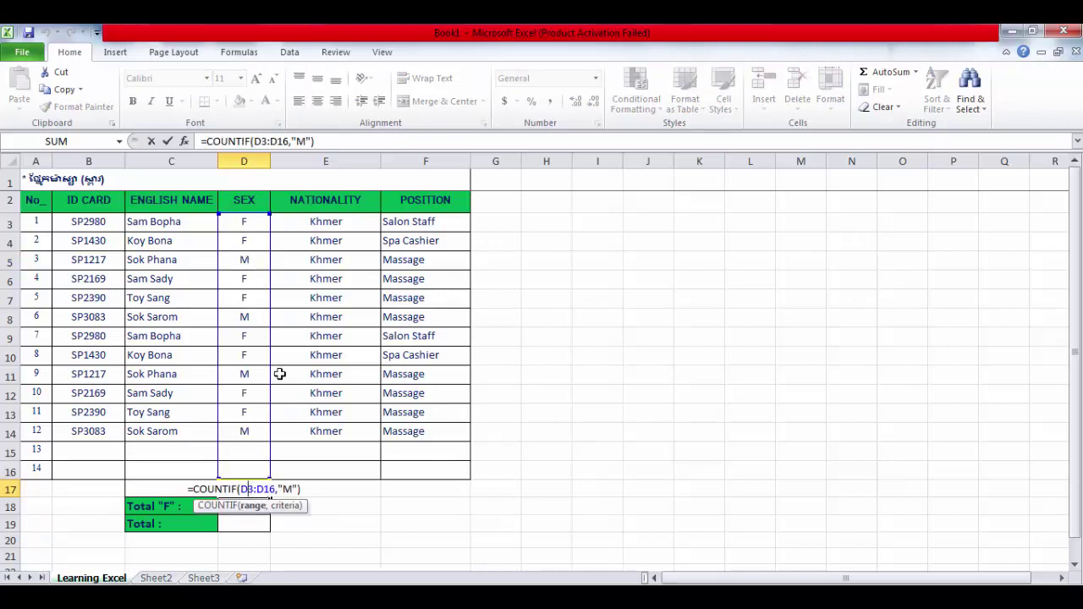
{"action": "left_click_drag", "start_coordinate": [270, 221], "coordinate": [270, 224]}
{"action": "key", "text": "Return"}
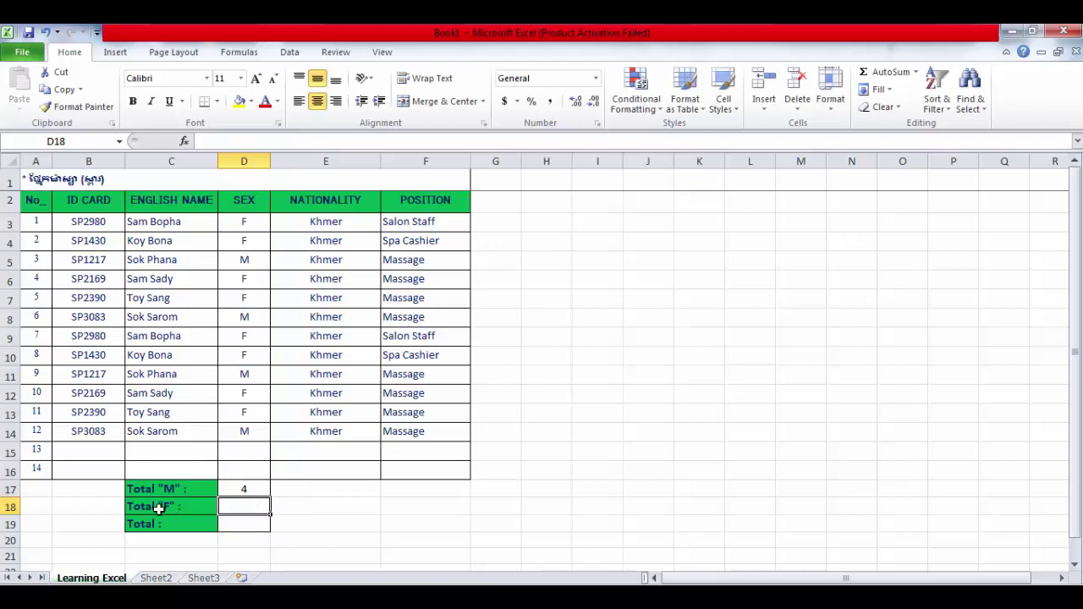
{"action": "left_click", "coordinate": [158, 509]}
{"action": "left_click", "coordinate": [235, 508]}
{"action": "left_click", "coordinate": [240, 490]}
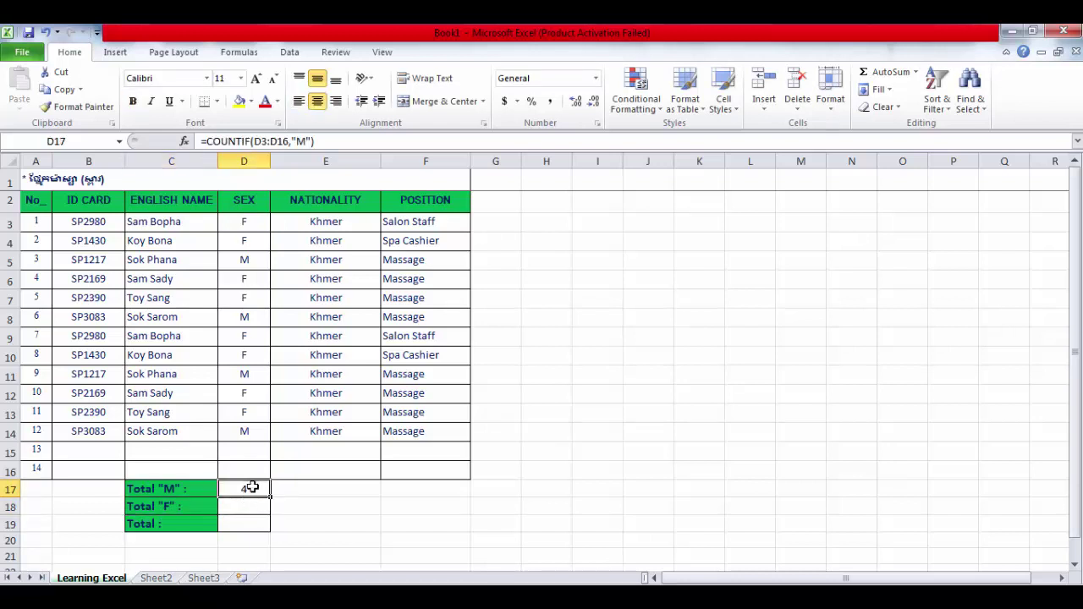
Enter =COUNTIF(D3:D16,"F") in D18, returning 8, then review both COUNTIF formulas
{"action": "left_click", "coordinate": [249, 507]}
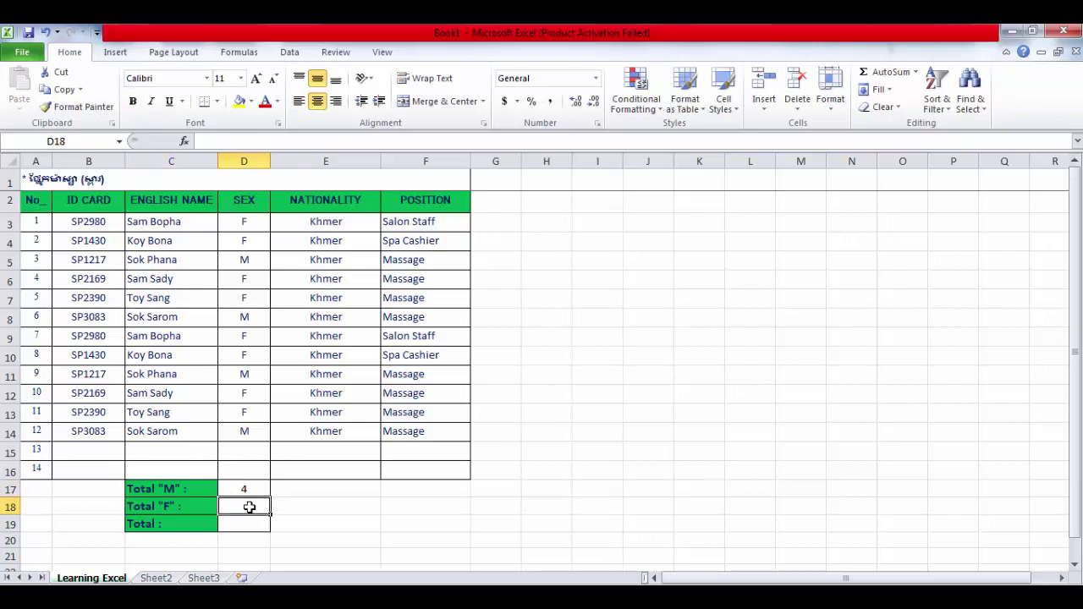
{"action": "type", "text": "="}
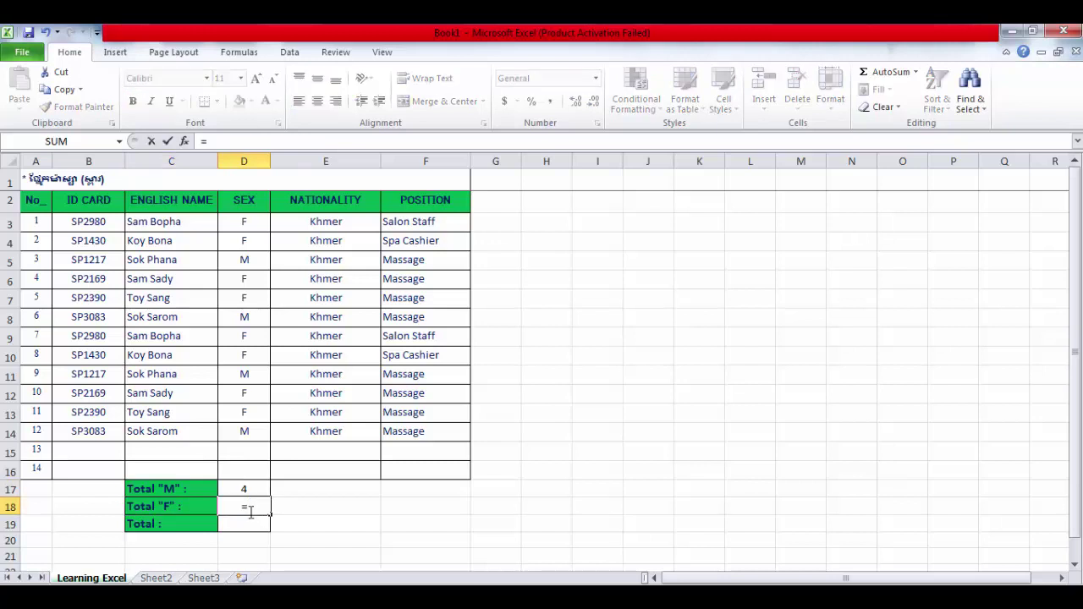
{"action": "type", "text": "CO"}
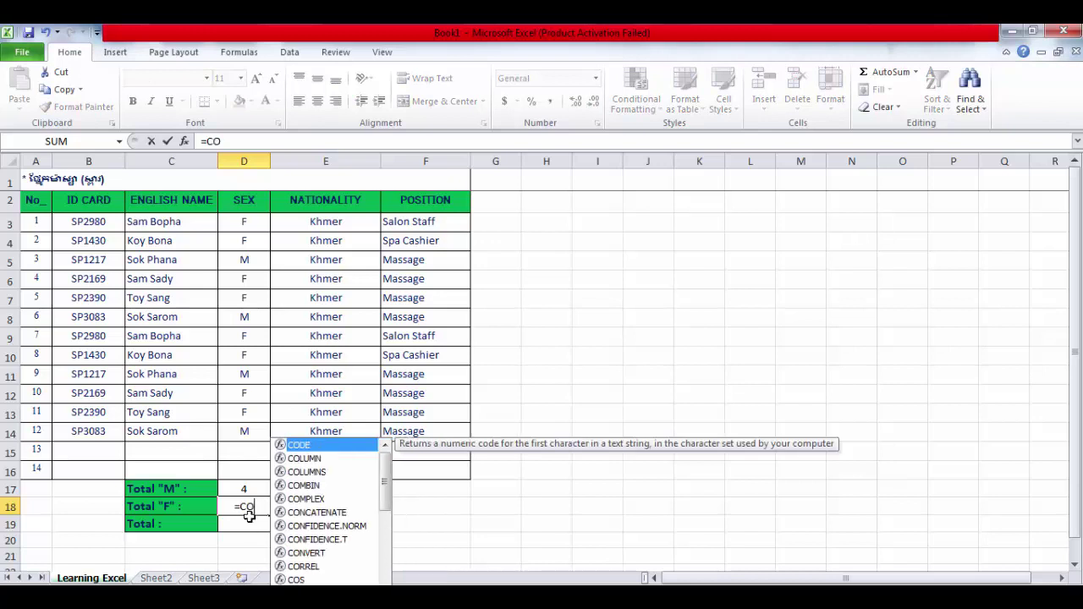
{"action": "type", "text": "U"}
{"action": "double_click", "coordinate": [307, 500]}
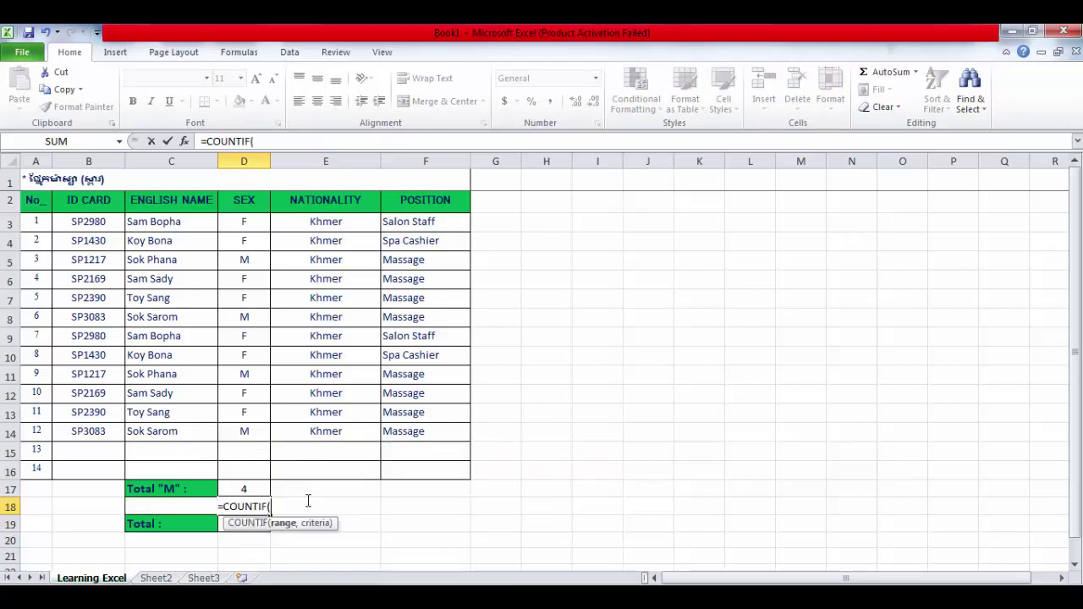
{"action": "left_click_drag", "start_coordinate": [245, 220], "coordinate": [248, 471]}
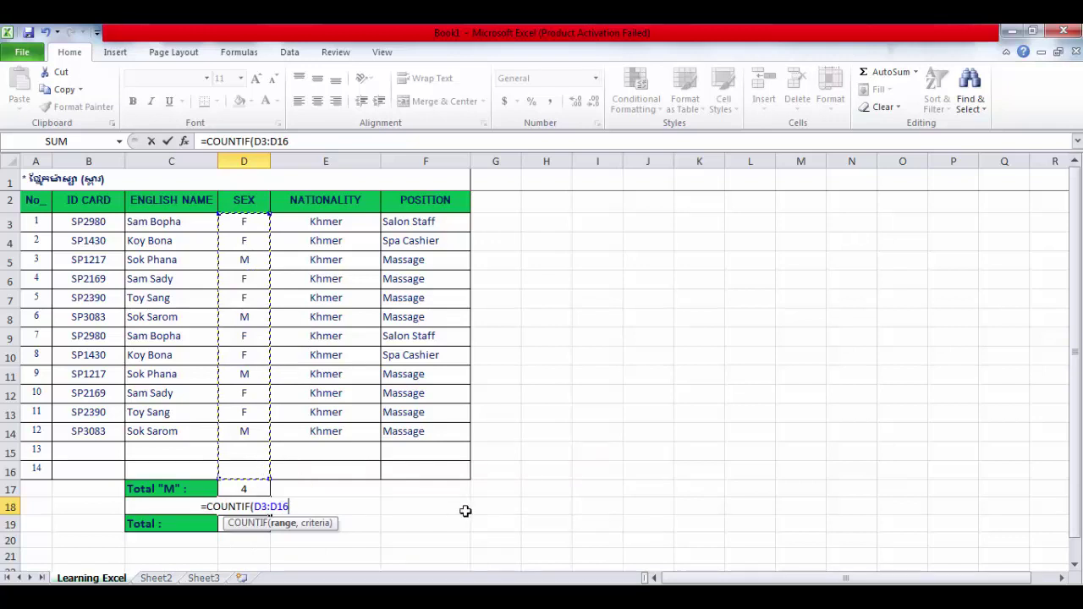
{"action": "type", "text": ","}
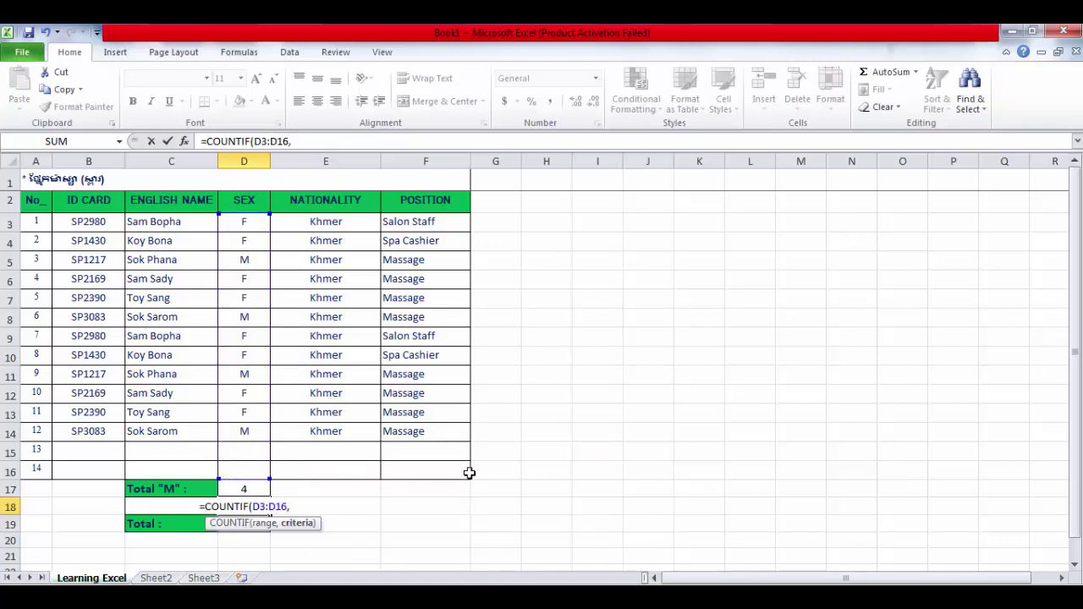
{"action": "type", "text": "\"\""}
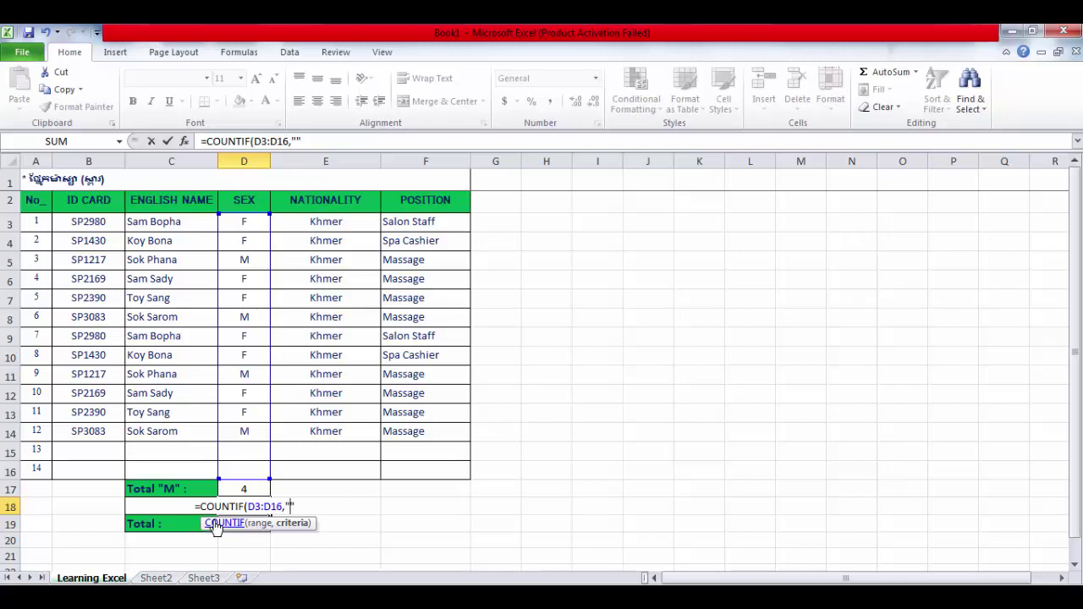
{"action": "type", "text": "F"}
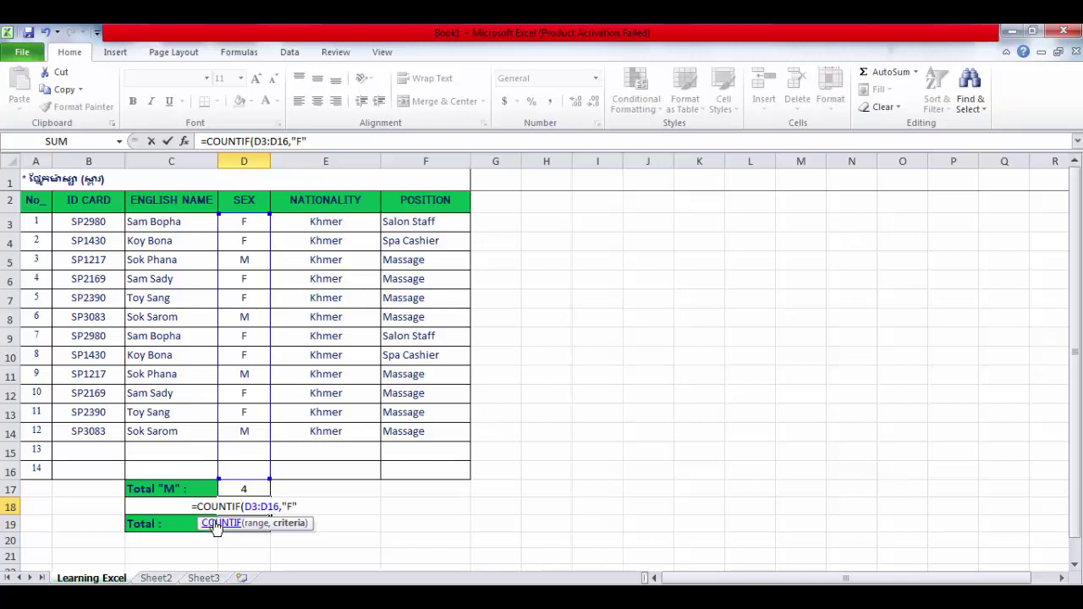
{"action": "key", "text": "Return"}
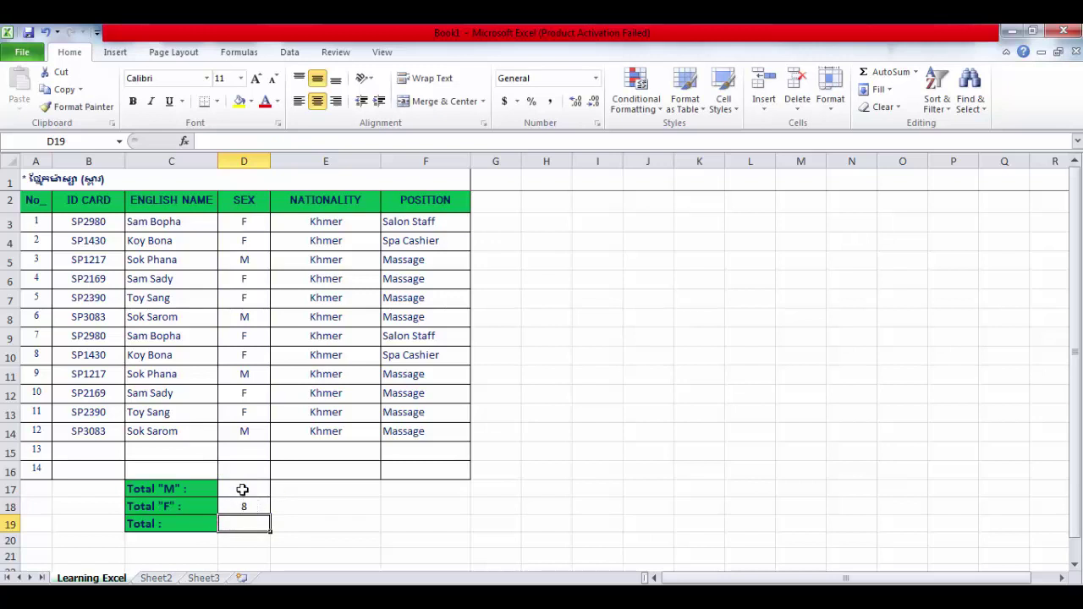
{"action": "left_click", "coordinate": [243, 489]}
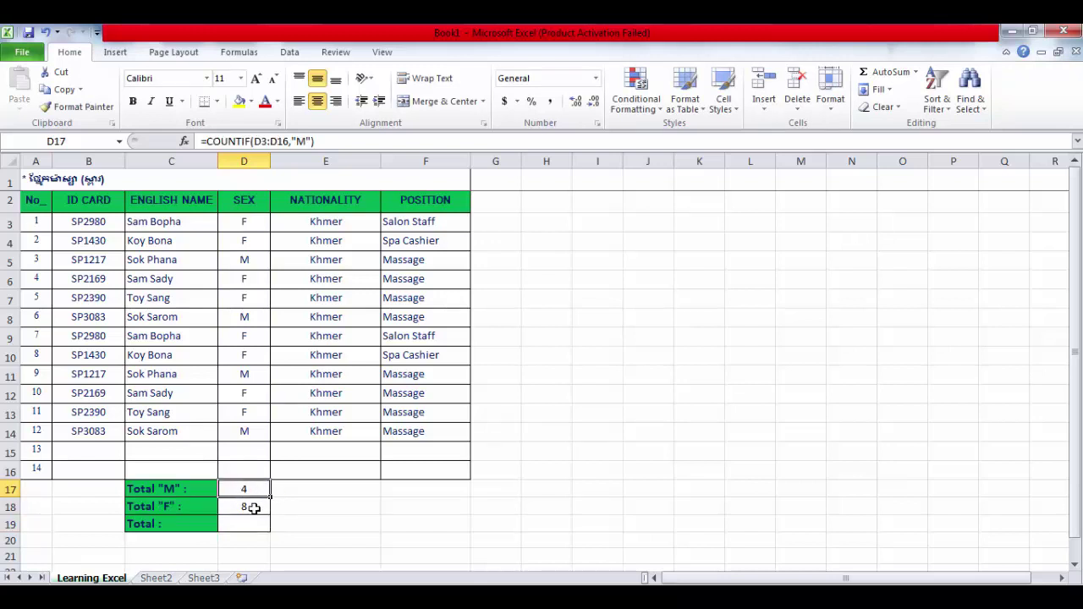
{"action": "left_click", "coordinate": [253, 506]}
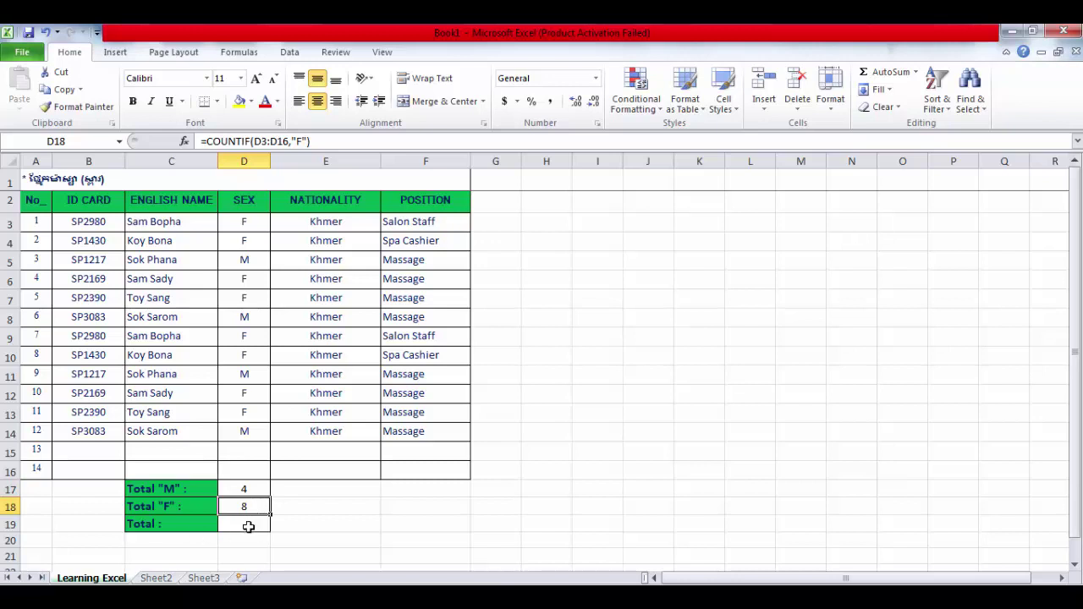
AutoSum D17:D18 into D19 for a total of 12, then highlight the two counts
{"action": "left_click", "coordinate": [247, 527]}
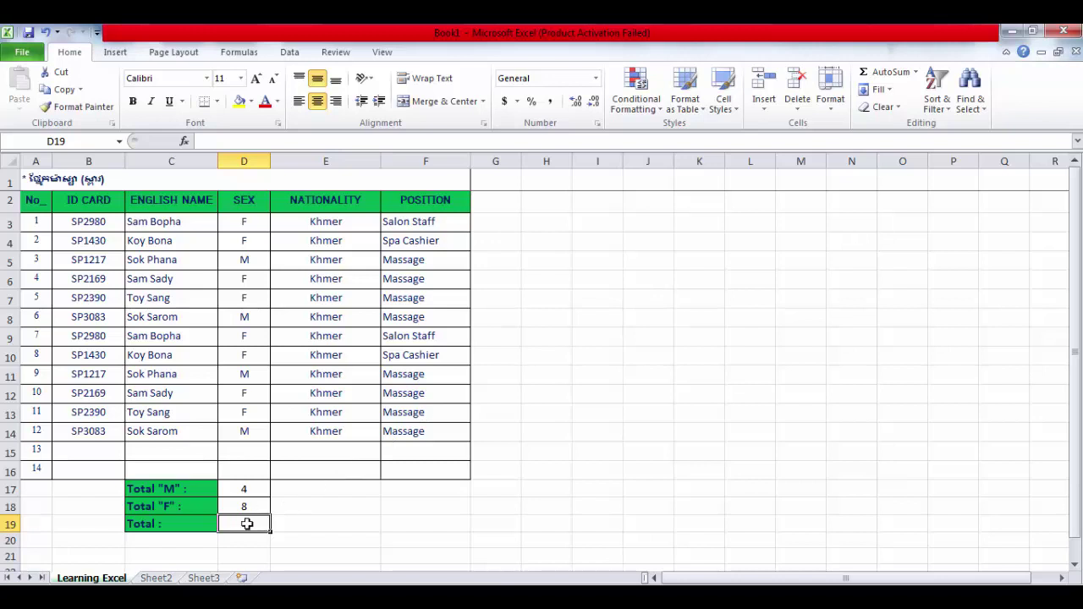
{"action": "left_click", "coordinate": [880, 72]}
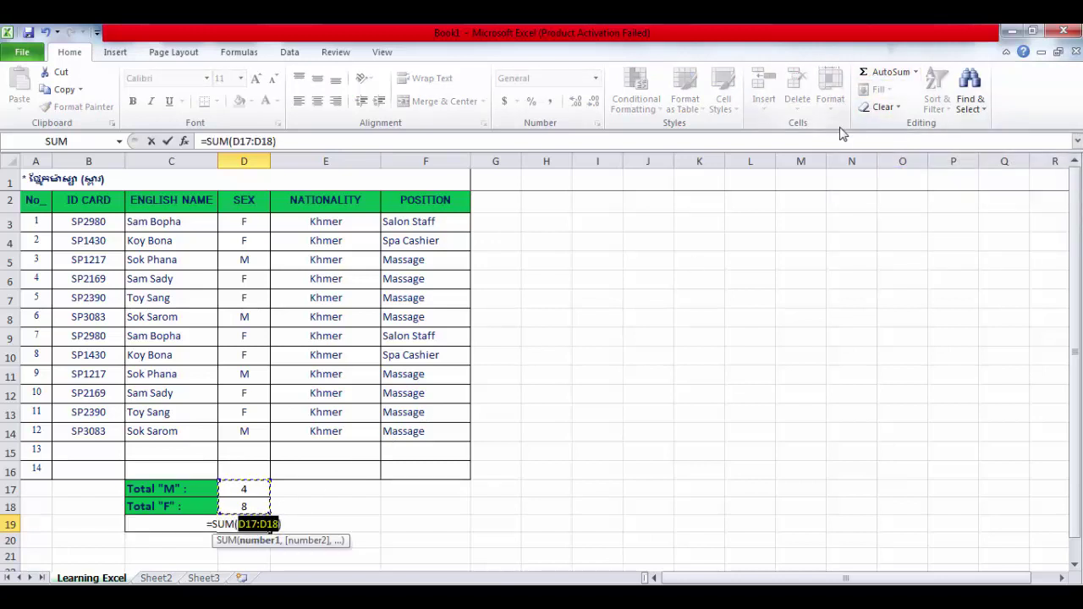
{"action": "key", "text": "Return"}
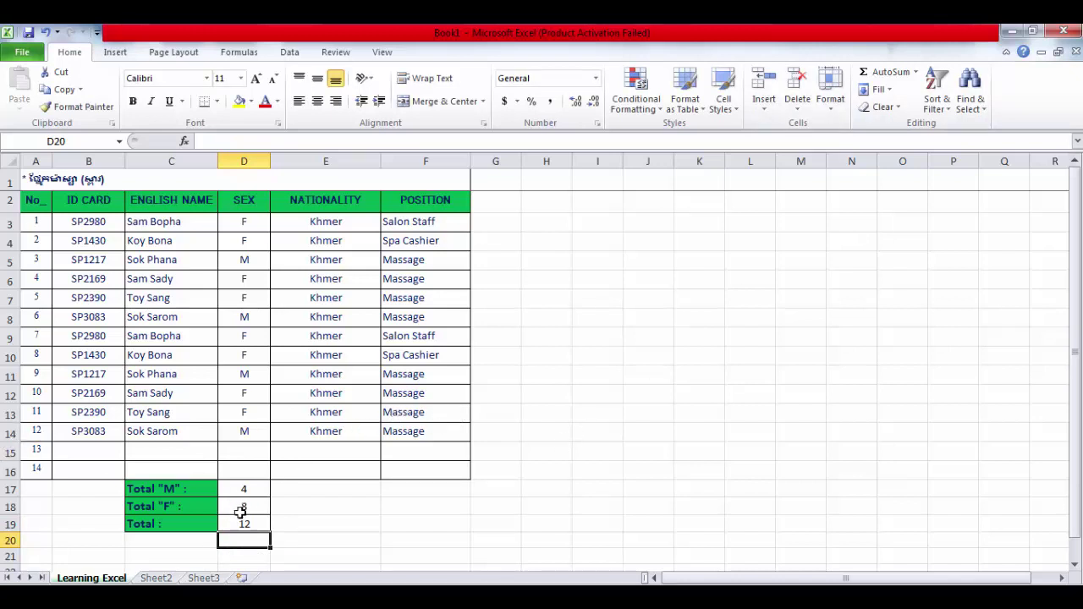
{"action": "left_click_drag", "start_coordinate": [243, 489], "coordinate": [246, 506]}
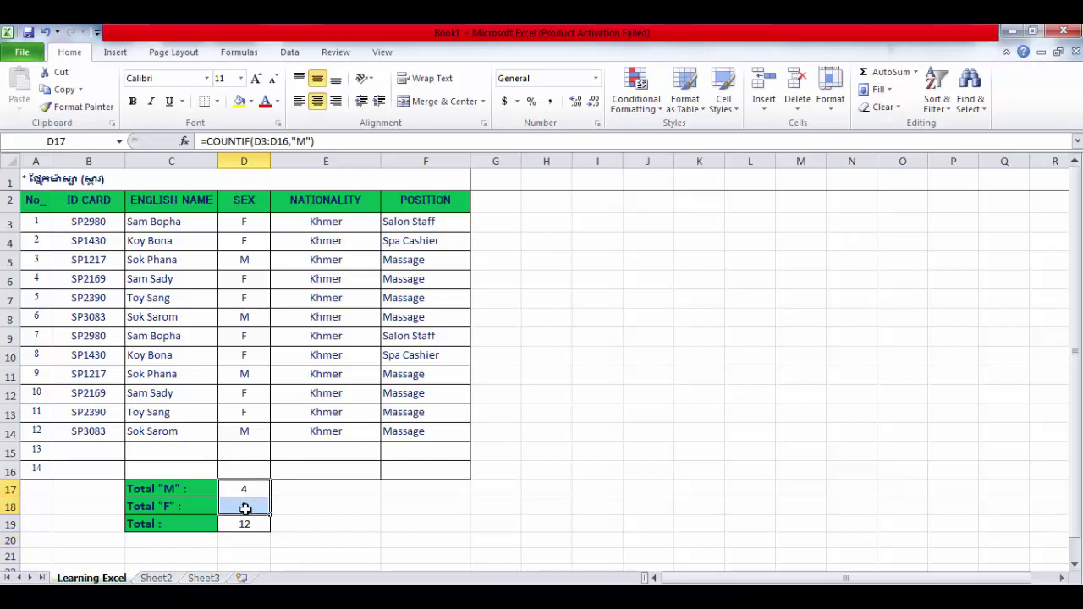